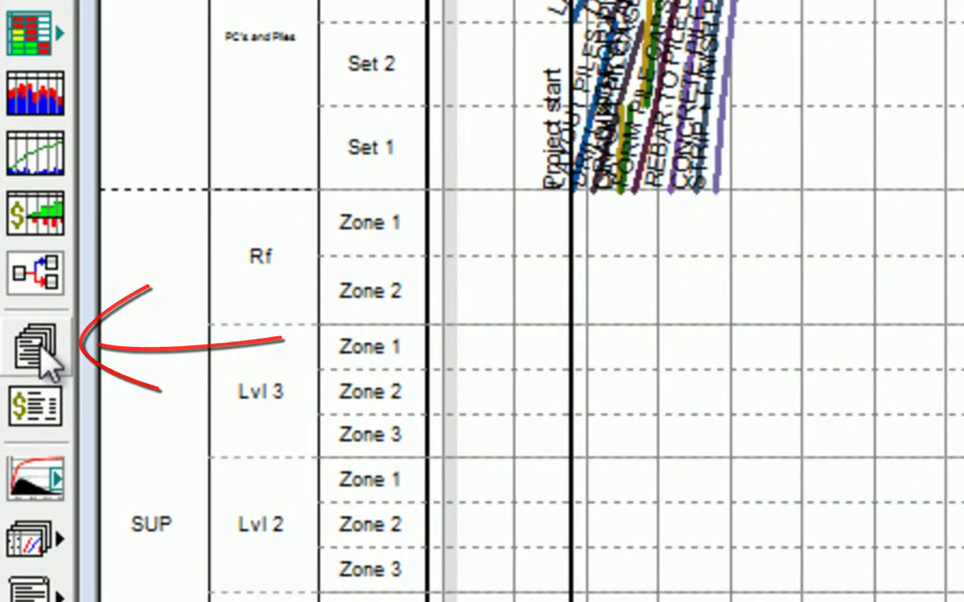
# Open the reports window to show the task report by responsible person, tasks 1.1 to 1.25
pyautogui.click(39, 344)
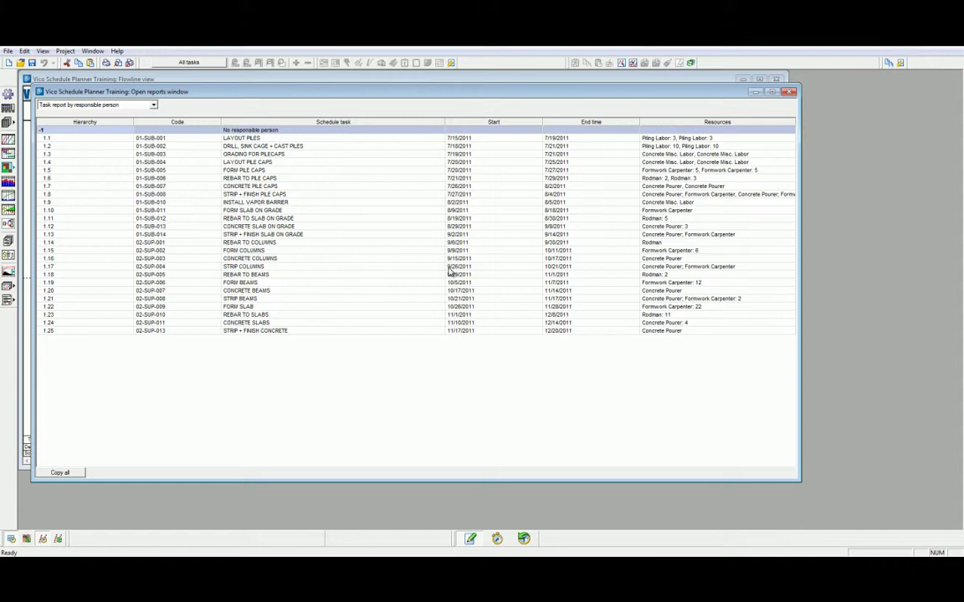
# Switch the report type to Procurement task report, showing method code, quantity and date-required columns
pyautogui.click(153, 105)
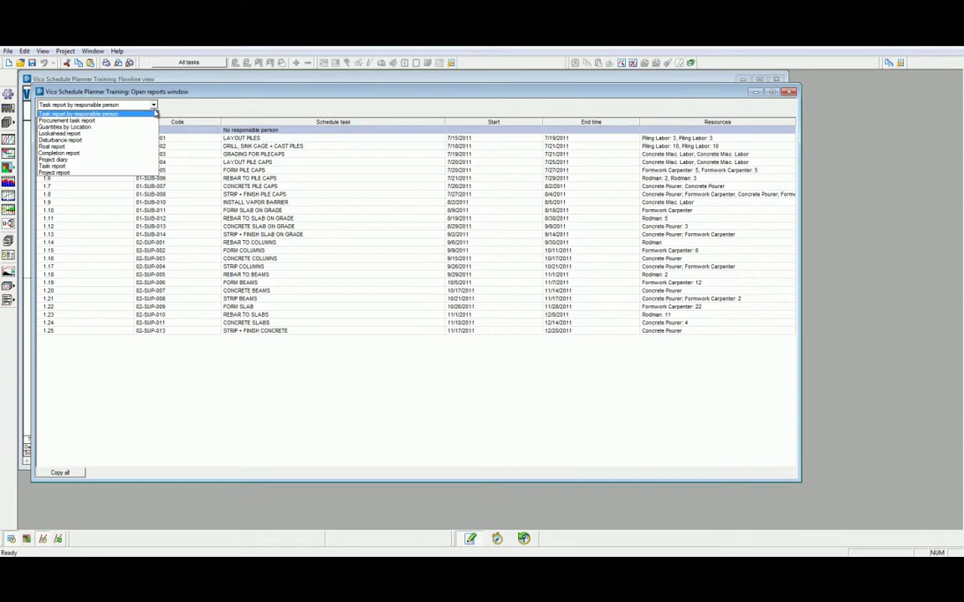
pyautogui.click(147, 122)
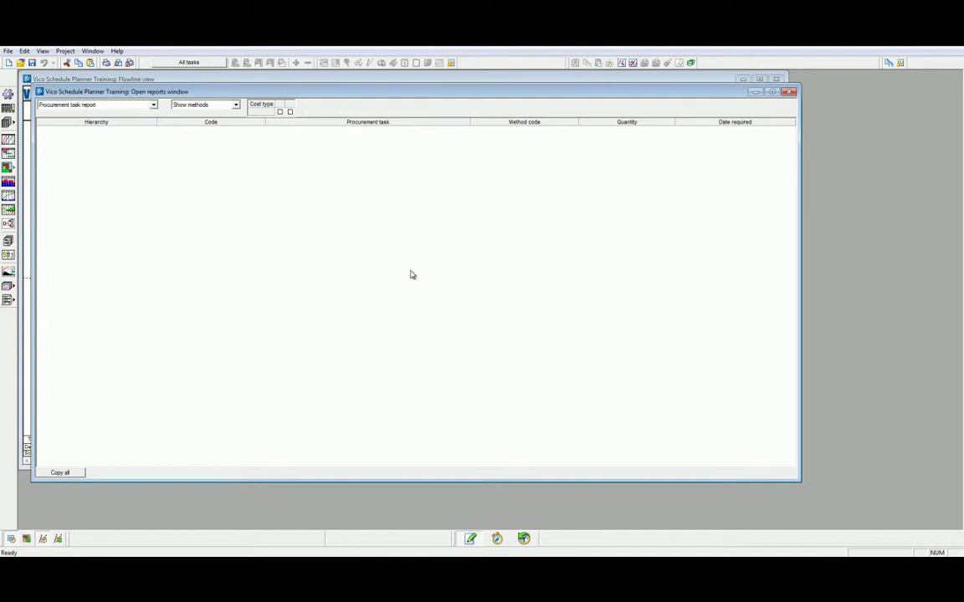
pyautogui.click(153, 105)
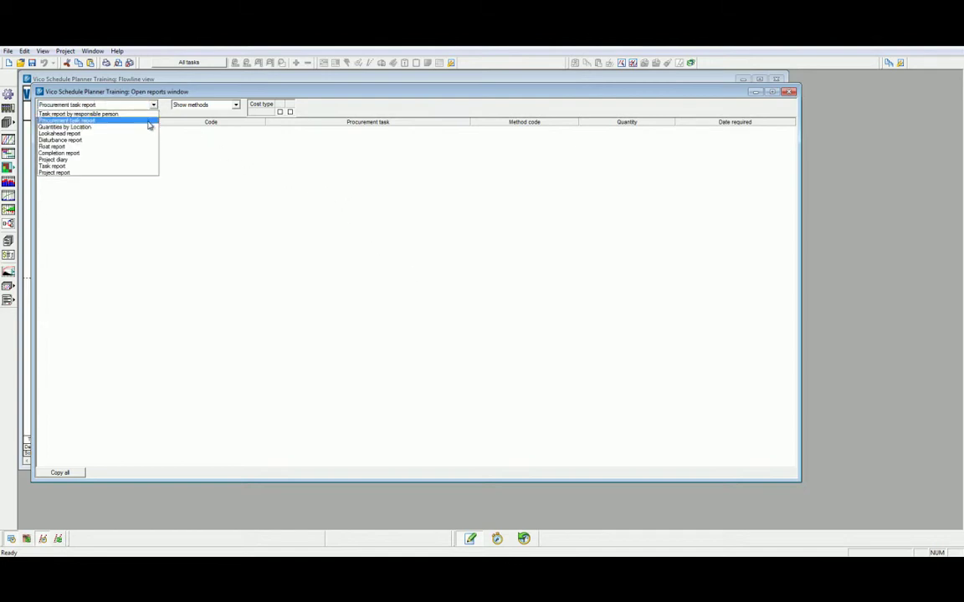
# Show Quantities by Location and preview the Quantities, Period, Costs and Logistics column presets
pyautogui.click(147, 127)
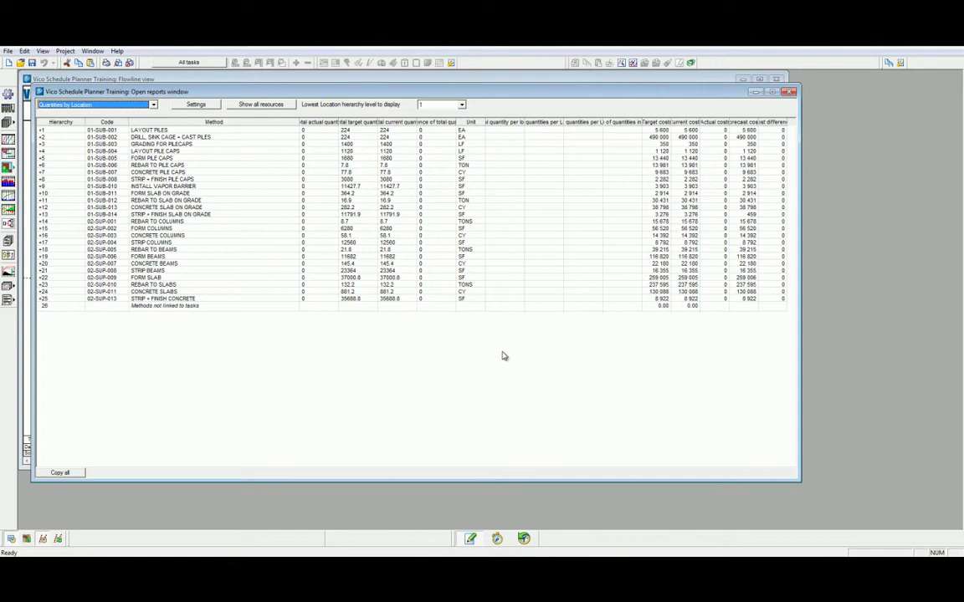
pyautogui.click(195, 105)
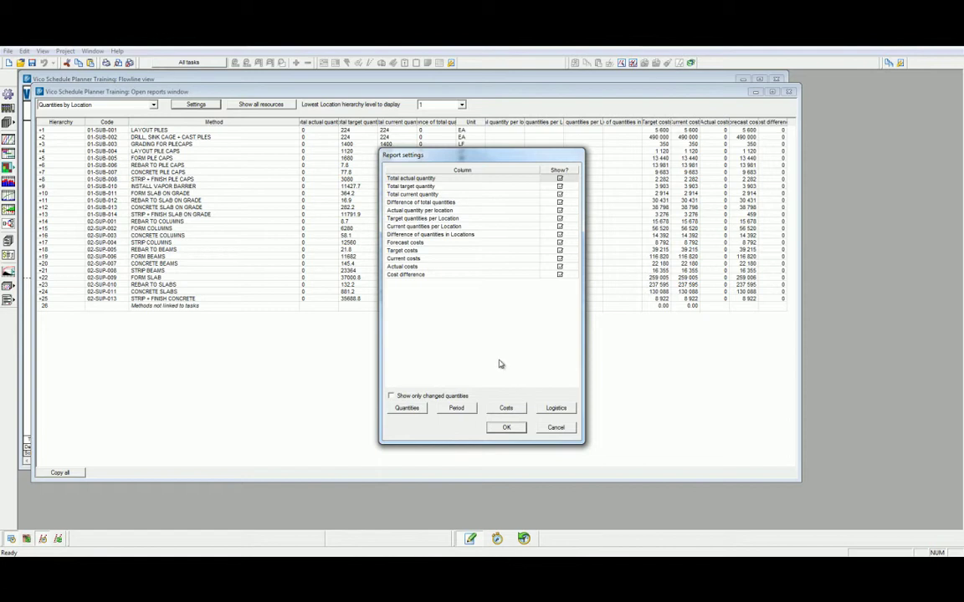
pyautogui.click(408, 408)
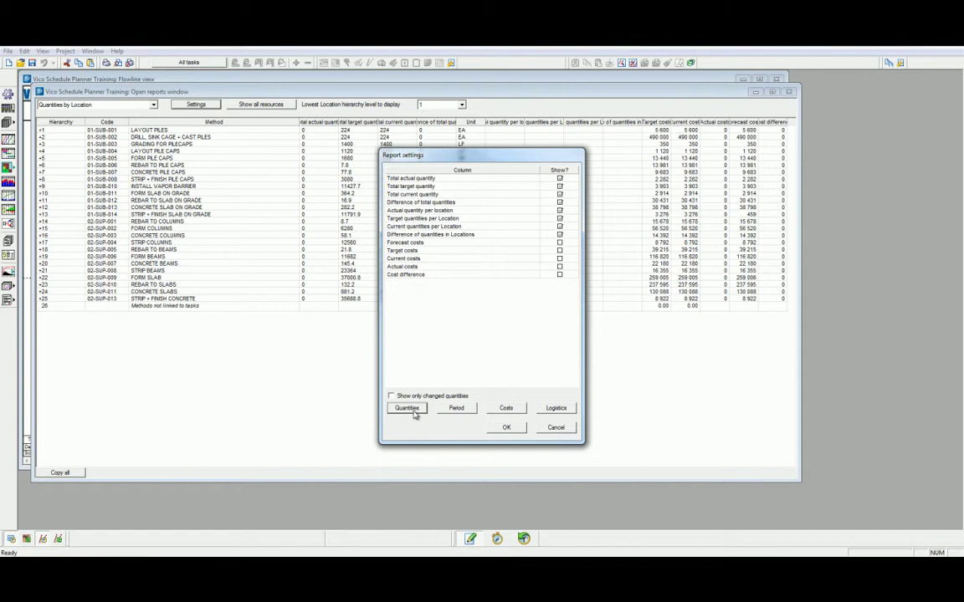
pyautogui.click(445, 410)
pyautogui.click(506, 409)
pyautogui.click(549, 409)
pyautogui.press('Return')
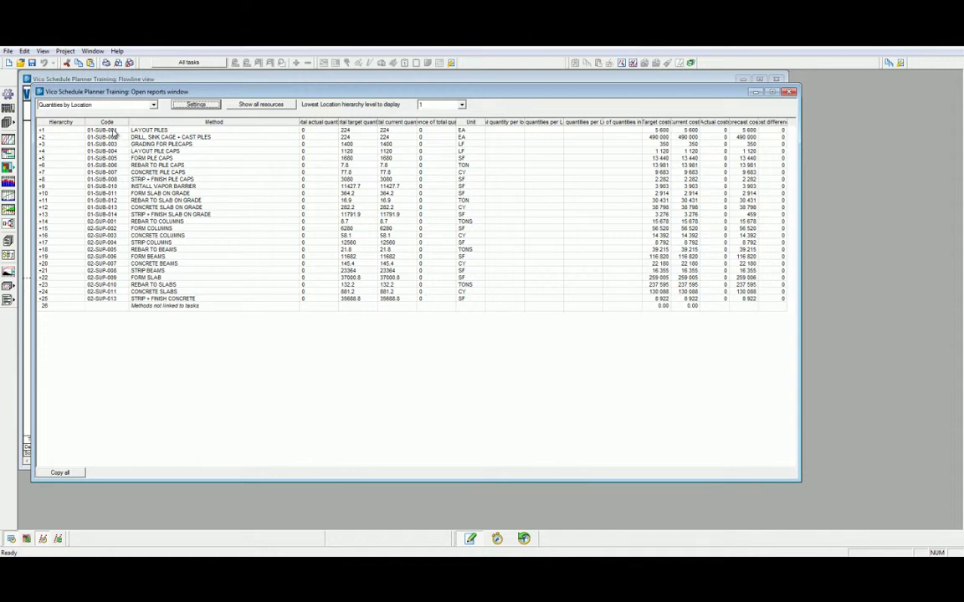
# Show the Lookahead report and view its column settings, then cancel without changes
pyautogui.click(153, 104)
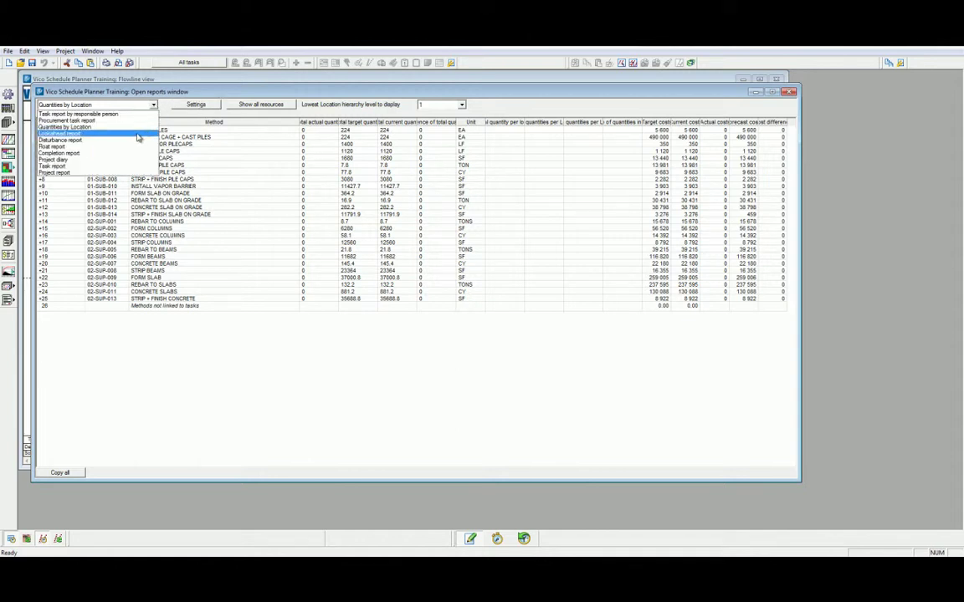
pyautogui.click(139, 134)
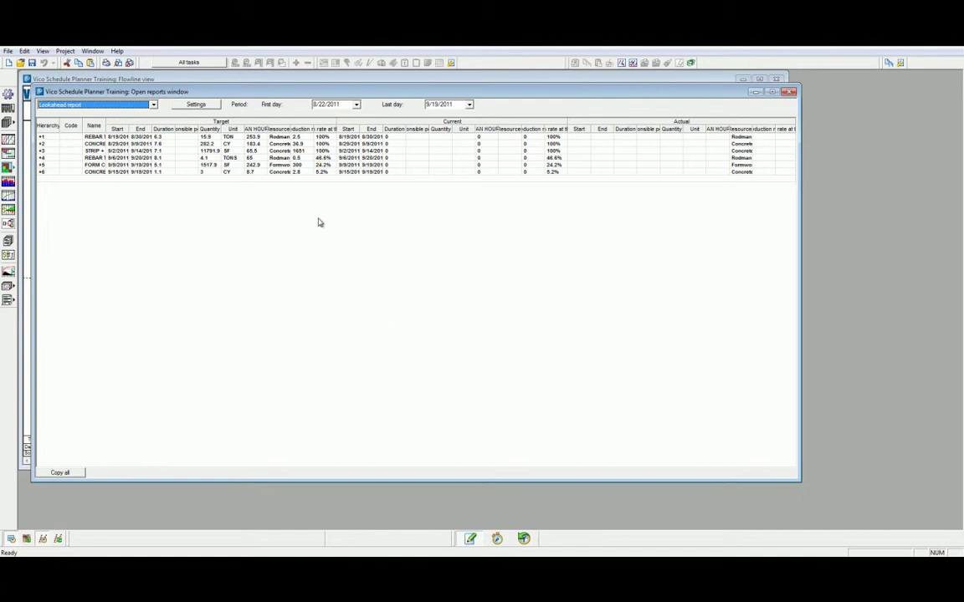
pyautogui.click(198, 105)
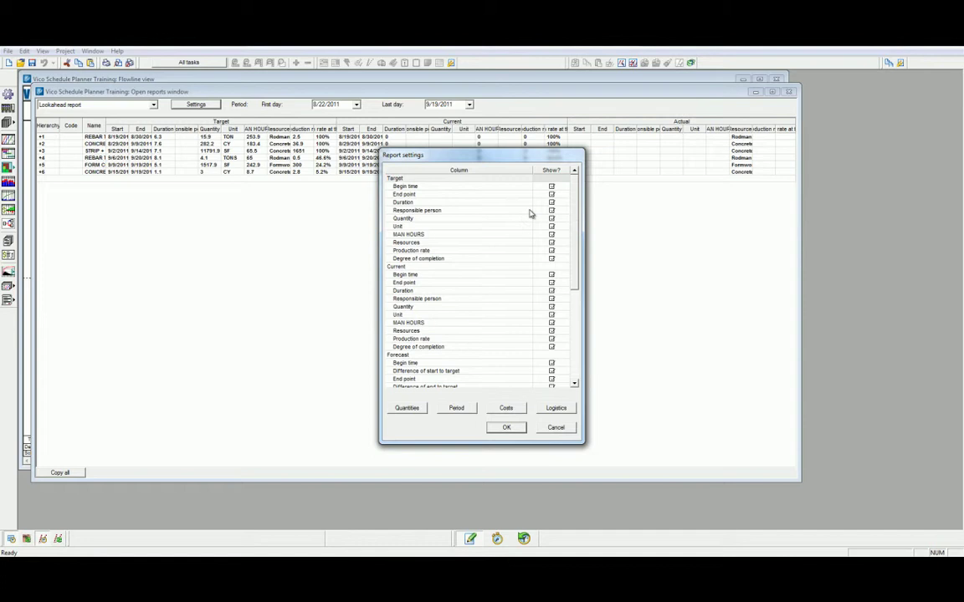
pyautogui.click(556, 426)
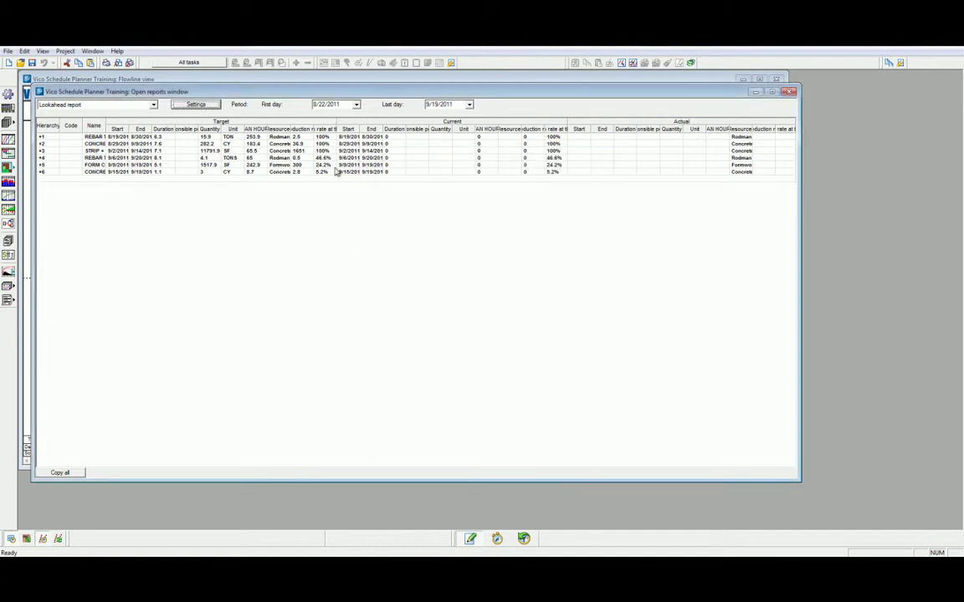
# Show the Disturbance report, then the Float report with free and total float in workshifts
pyautogui.click(153, 105)
pyautogui.click(134, 144)
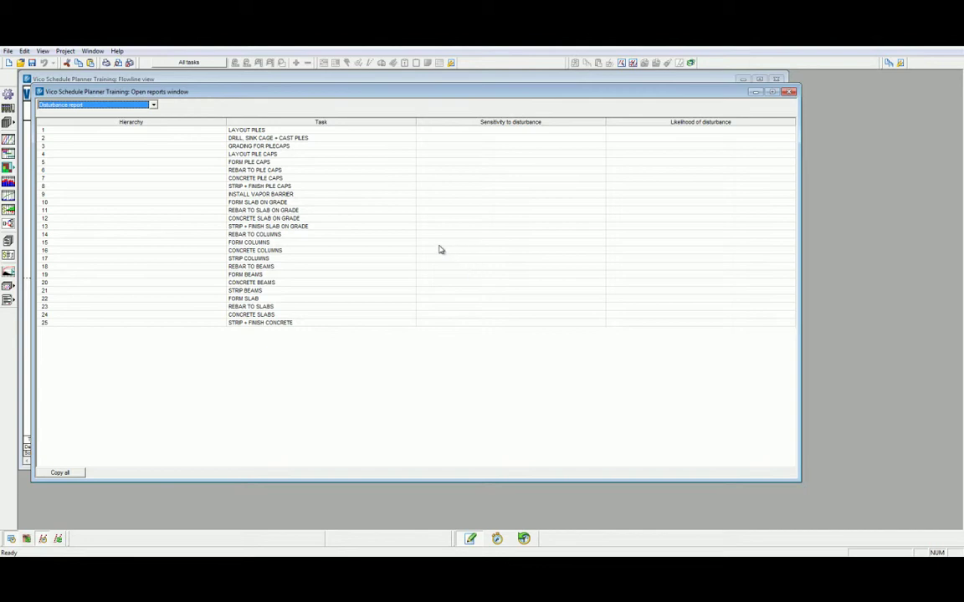
pyautogui.click(153, 104)
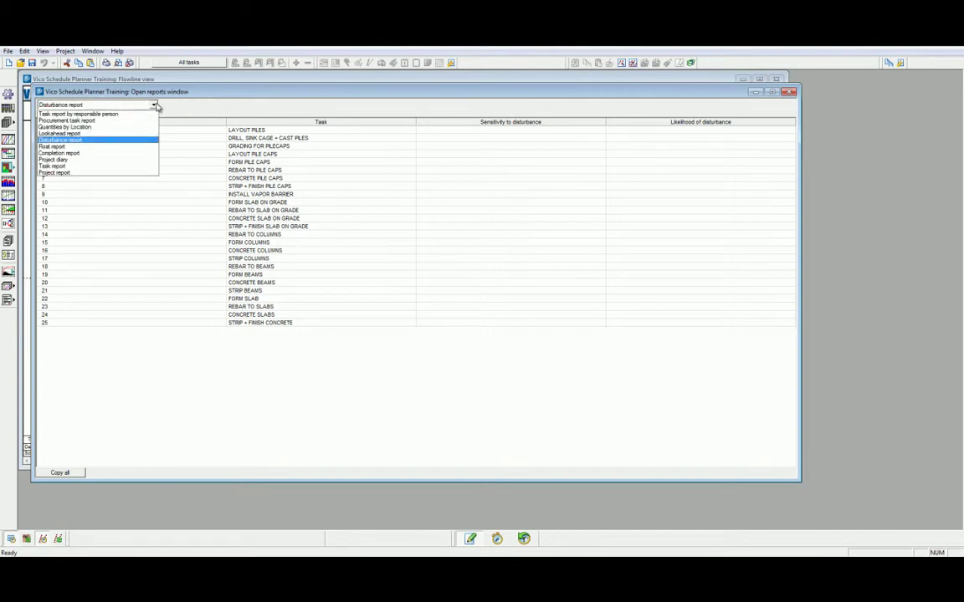
pyautogui.click(139, 151)
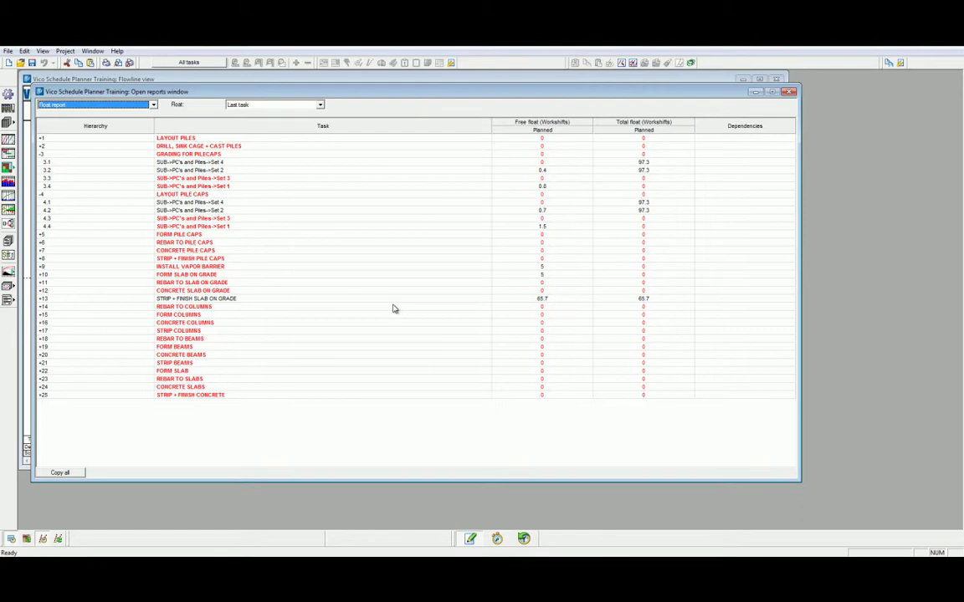
# Show the Completion report with task 1 expanded into its sets, then the Project diary
pyautogui.click(153, 105)
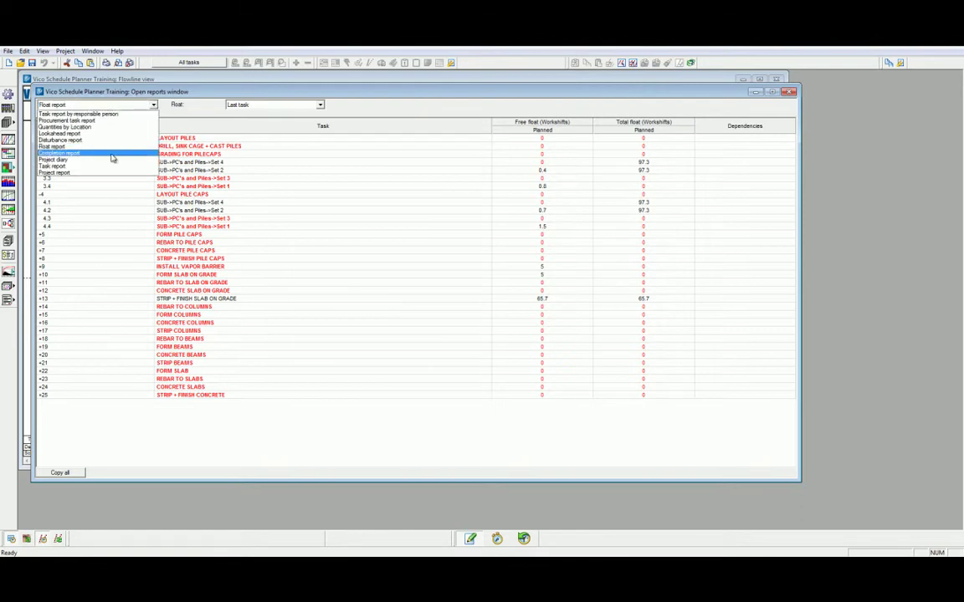
pyautogui.click(117, 159)
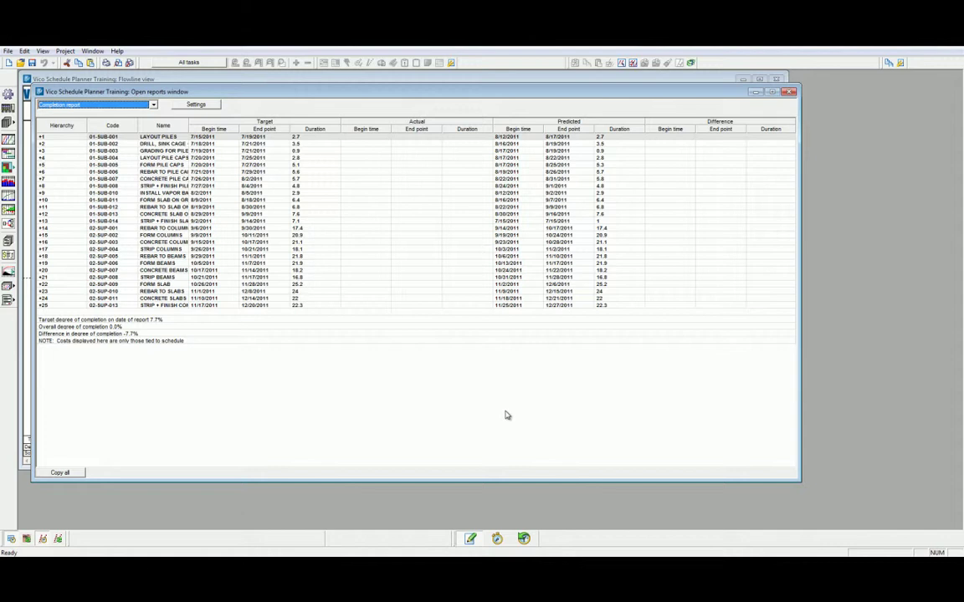
pyautogui.click(41, 137)
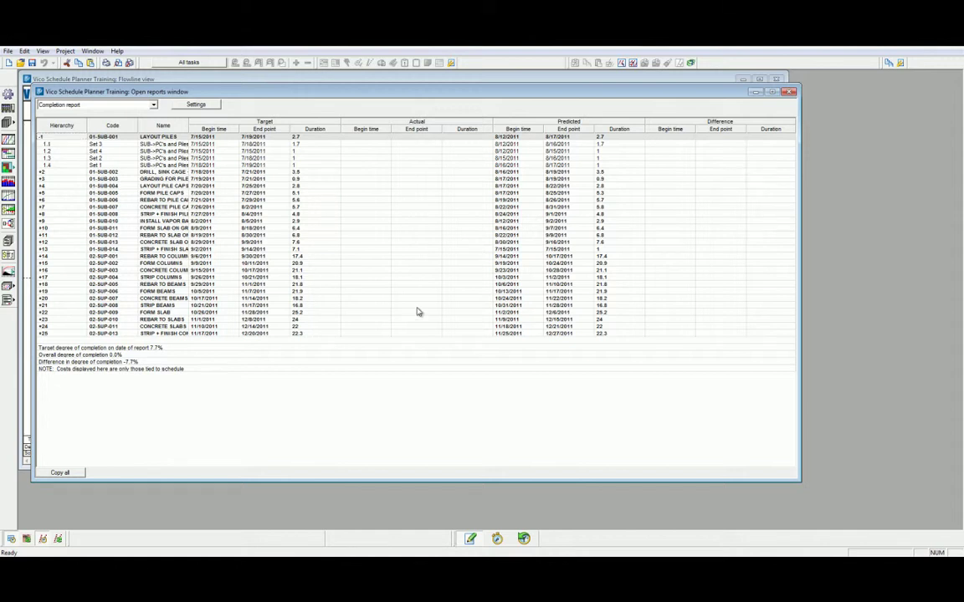
pyautogui.click(152, 105)
pyautogui.click(124, 160)
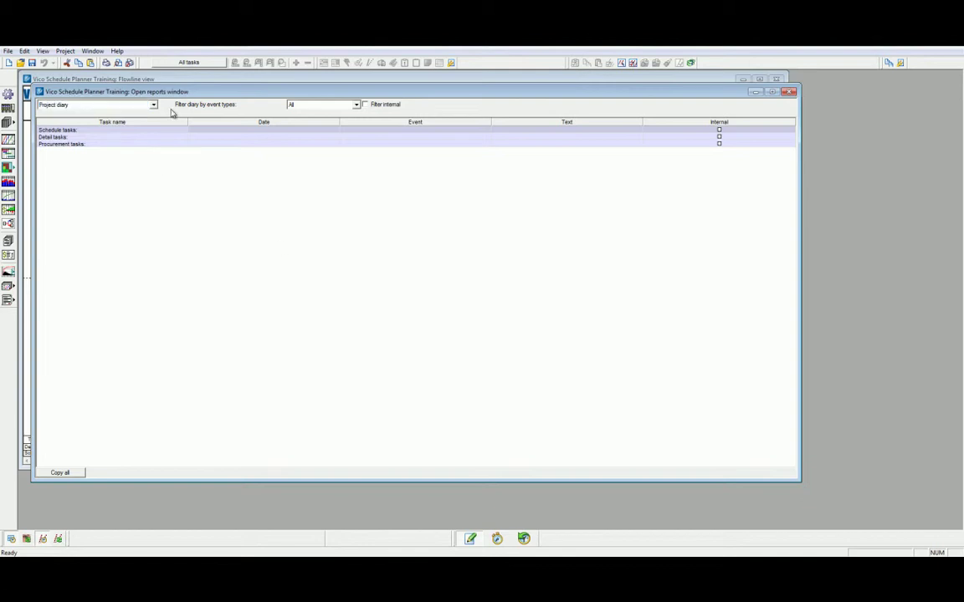
# Show the Task report, then the Project report summary
pyautogui.click(145, 103)
pyautogui.click(125, 173)
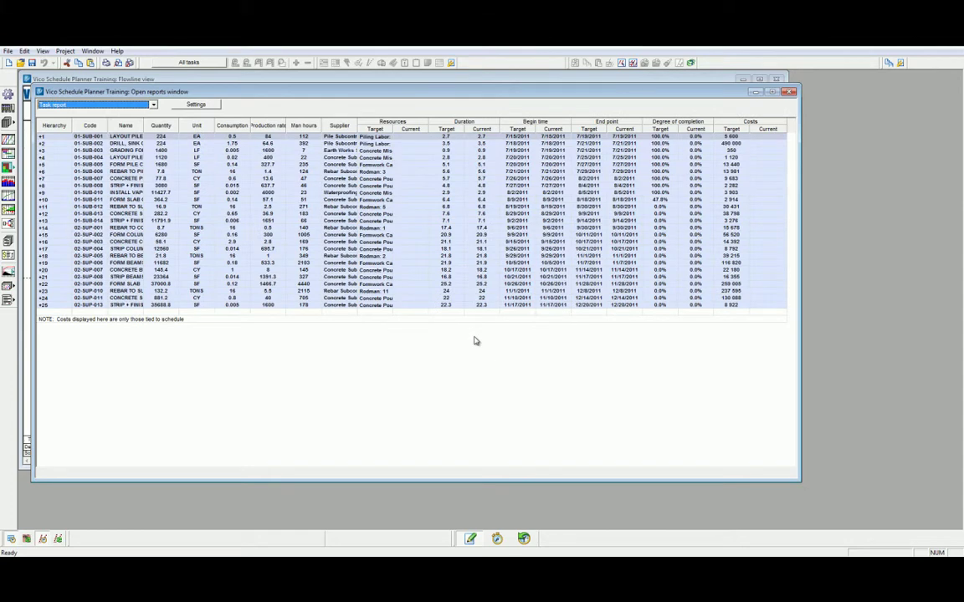
pyautogui.click(153, 104)
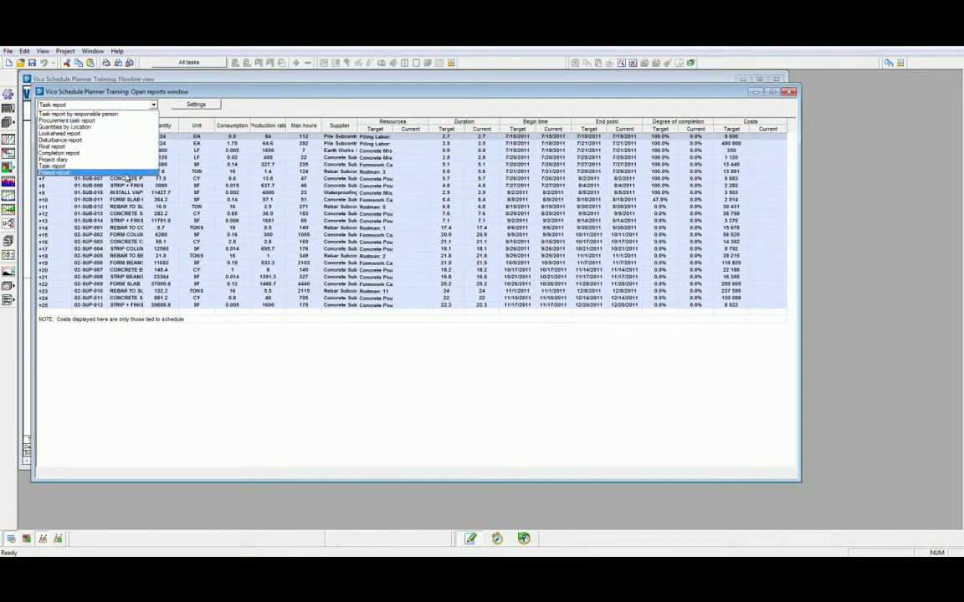
pyautogui.click(117, 164)
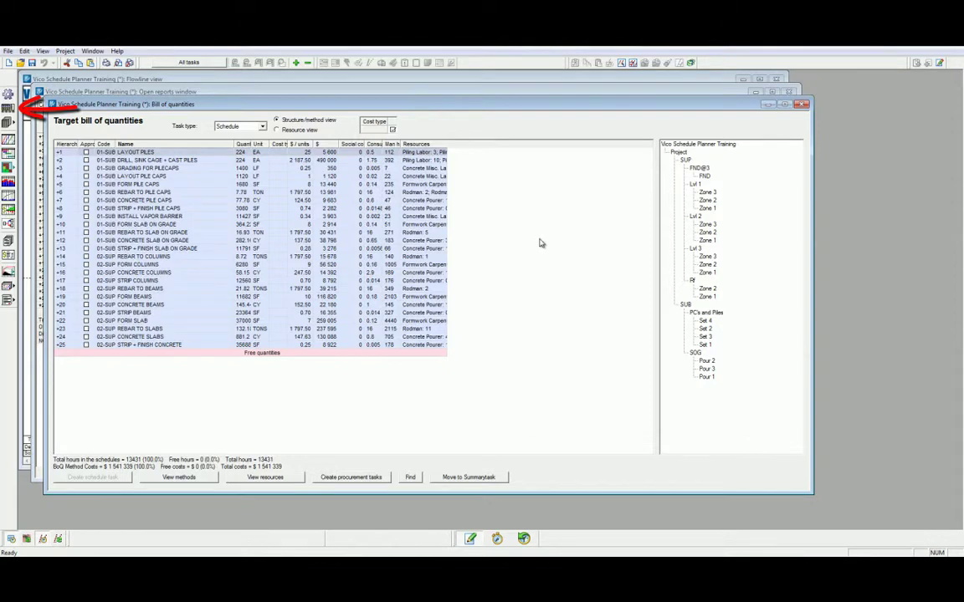
# Expand LAYOUT PILES to Layout Driven Piles and its Piling Labor resource, split by location
pyautogui.click(57, 153)
pyautogui.click(58, 153)
pyautogui.click(61, 160)
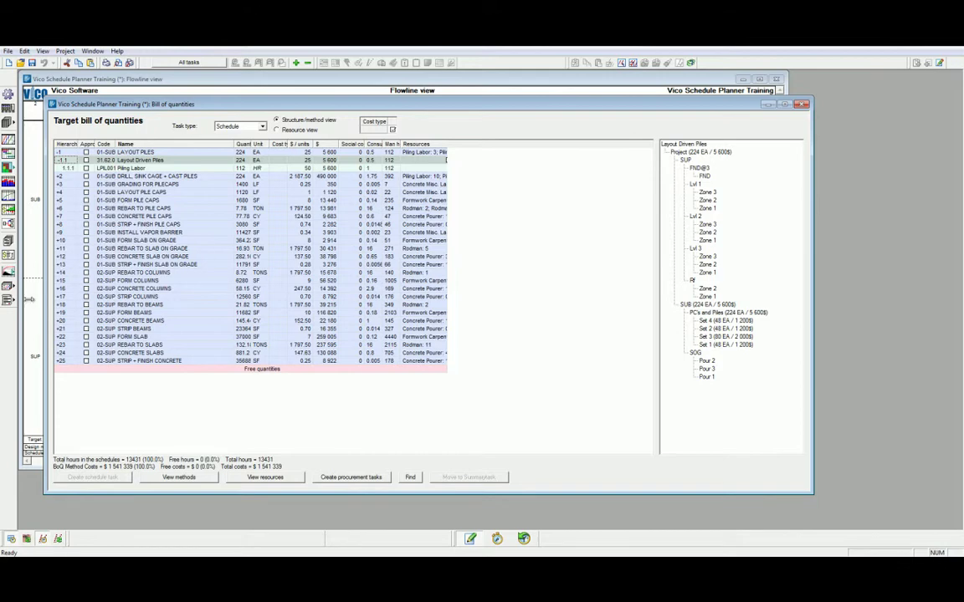
# Open the feasibility log listing nine checks like hierarchy levels, milestones and dependencies
pyautogui.click(10, 301)
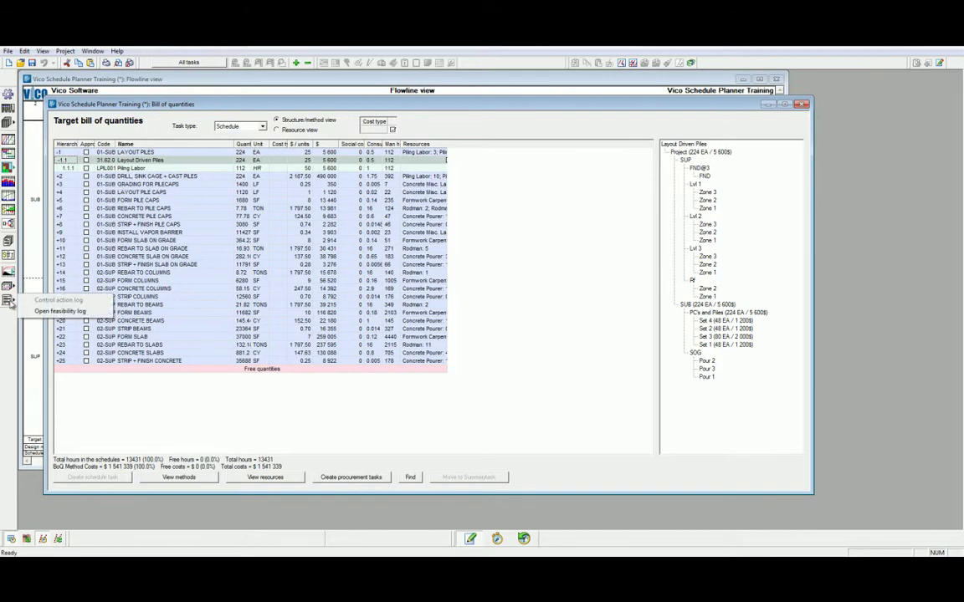
pyautogui.click(60, 311)
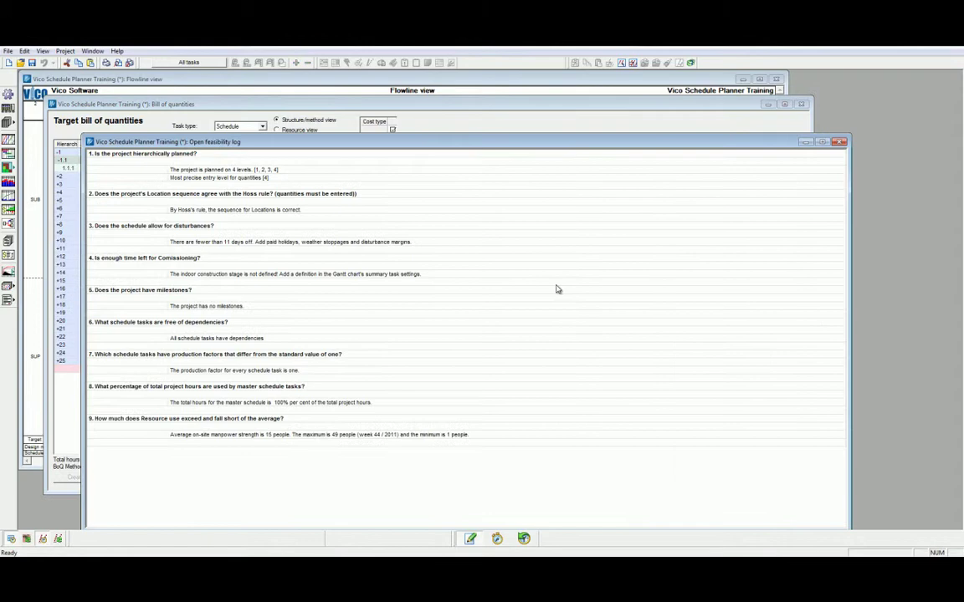